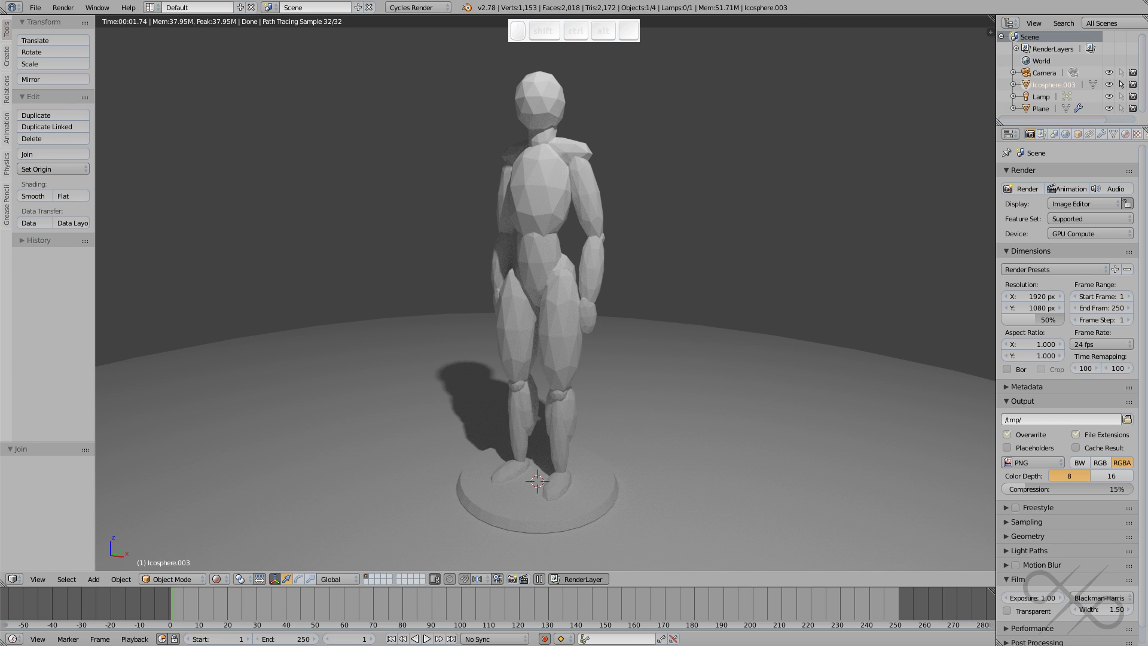
- Switch the viewport from rendered to solid shading and select the human figure mesh
key(a)
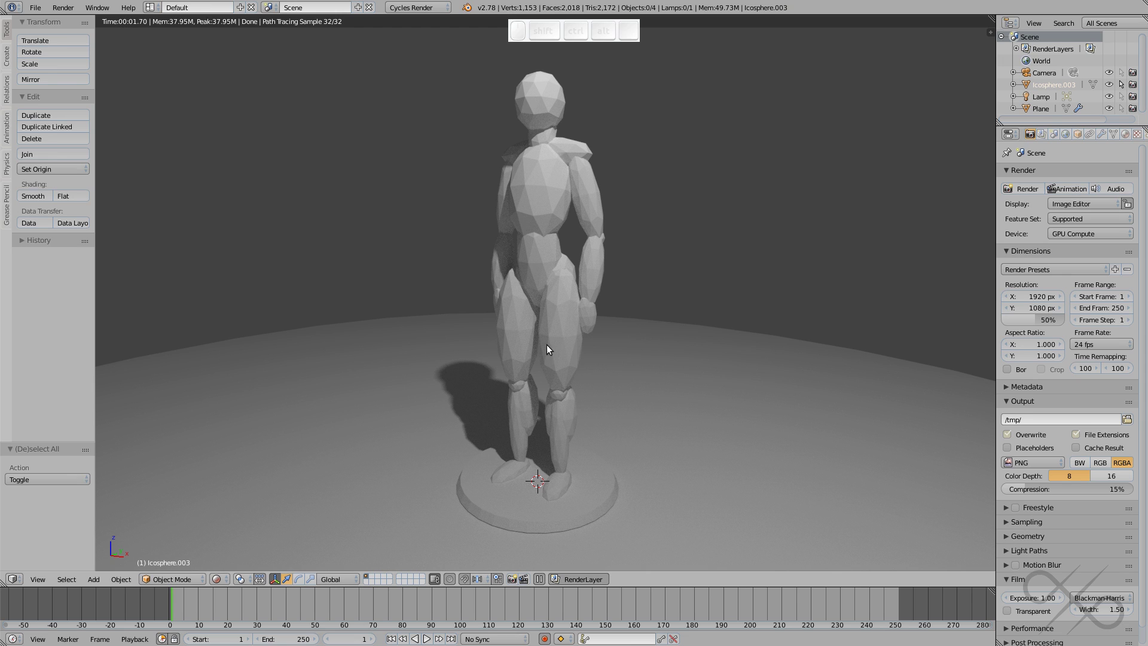
key(shift+z)
mouse_move(562, 375)
middle_down()
mouse_move(526, 364)
mouse_move(586, 357)
mouse_move(555, 310)
mouse_move(608, 315)
mouse_move(593, 311)
middle_up()
right_click(589, 311)
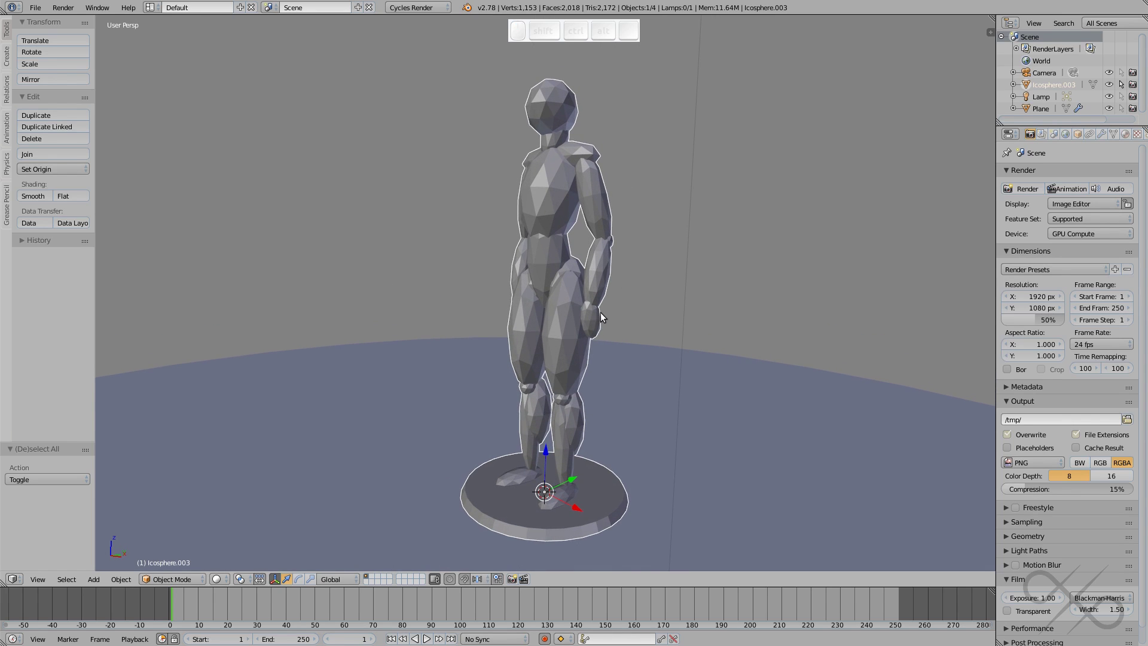
- Enter Edit Mode on the figure and select all linked geometry of the front thigh
key(Tab)
scroll(593, 313, up, 5)
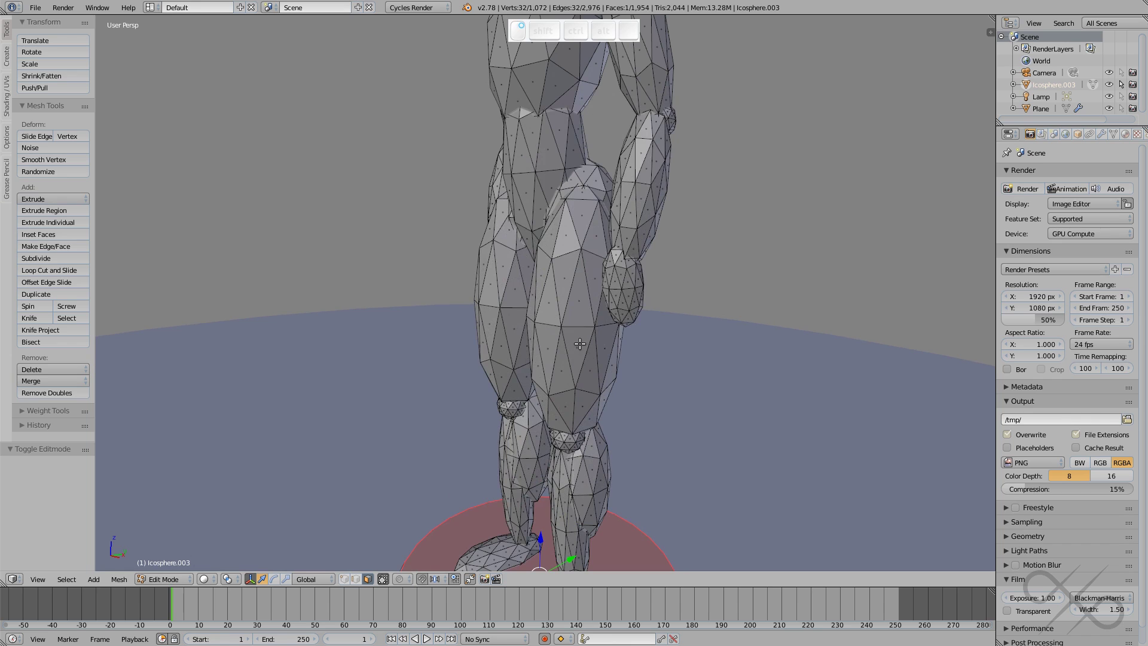
right_click(576, 350)
shift+middle_drag(641, 342, 651, 293)
key(ctrl+l)
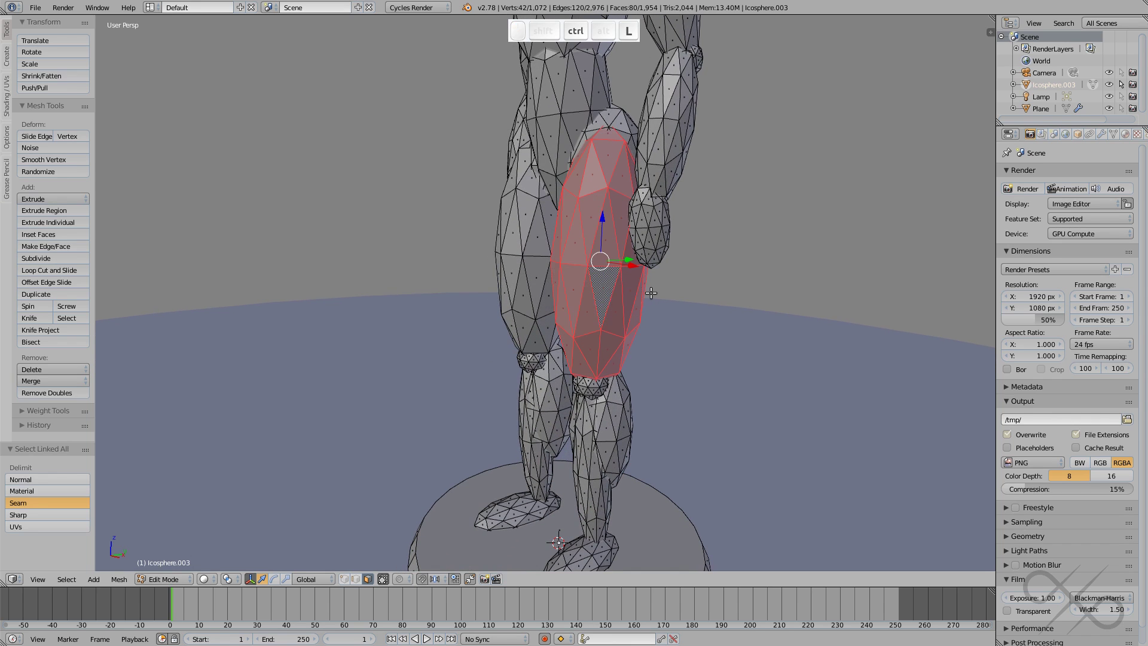
key(g)
right_click(743, 258)
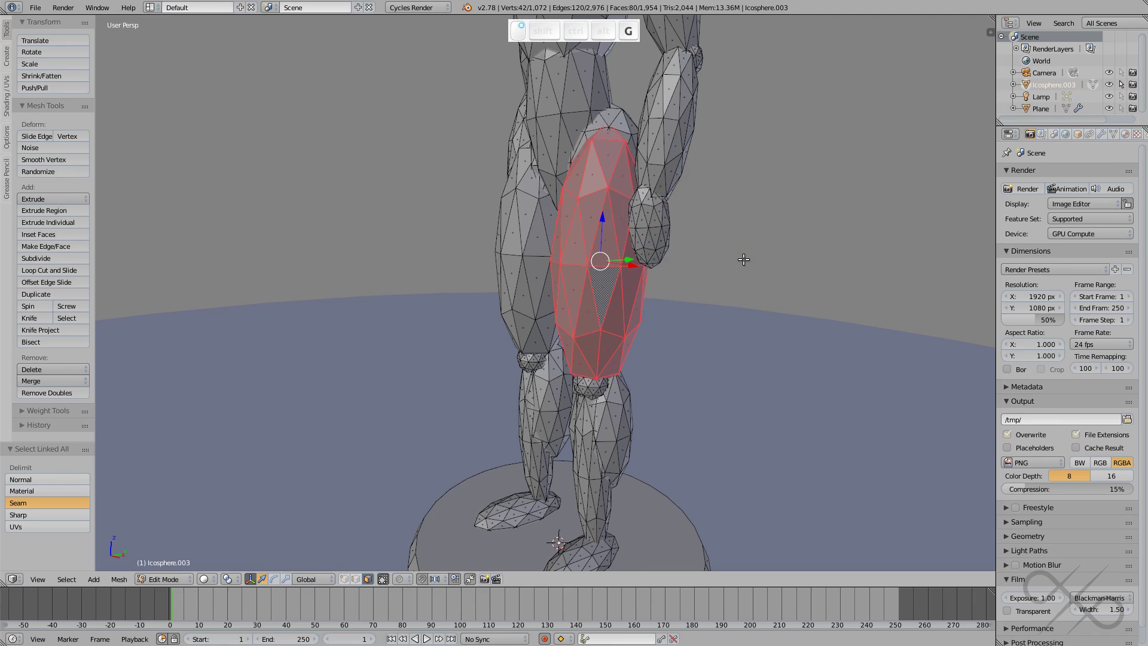
- Examine in wireframe how the thigh, knee and shin pieces overlap inside the figure
key(z)
scroll(598, 397, up, 1)
scroll(596, 398, up, 4)
shift+middle_drag(596, 395, 593, 261)
scroll(593, 261, down, 4)
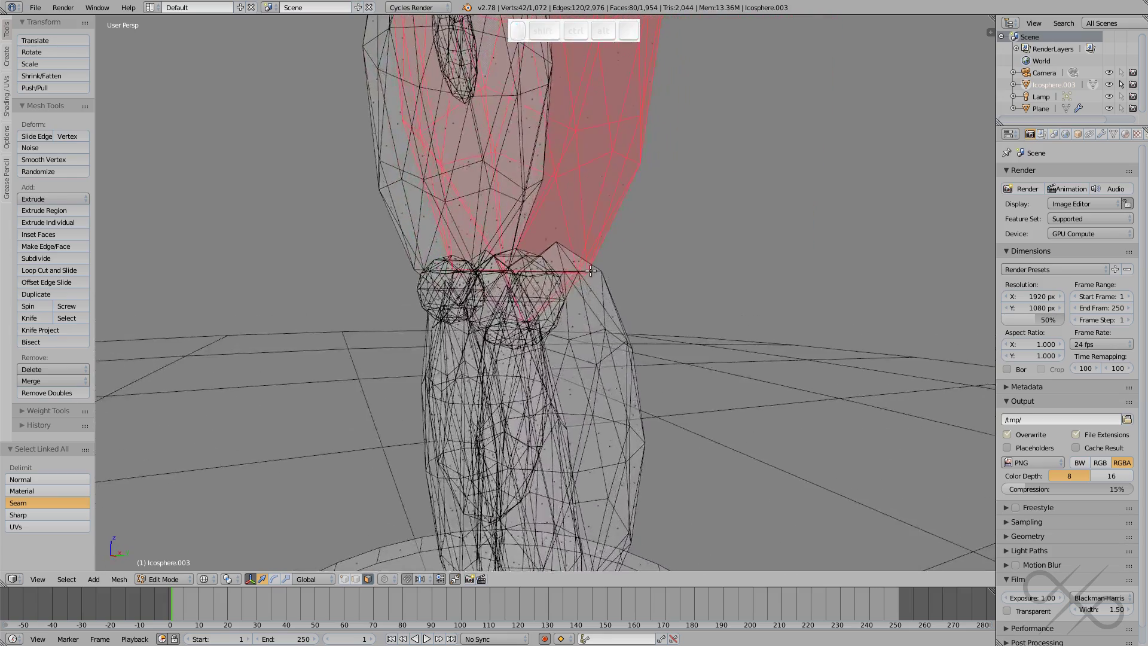
scroll(591, 271, down, 2)
scroll(591, 271, down, 6)
mouse_move(634, 314)
shift+middle_down()
mouse_move(655, 311)
mouse_move(682, 342)
mouse_move(670, 357)
shift+middle_up()
key(z)
scroll(670, 357, down, 2)
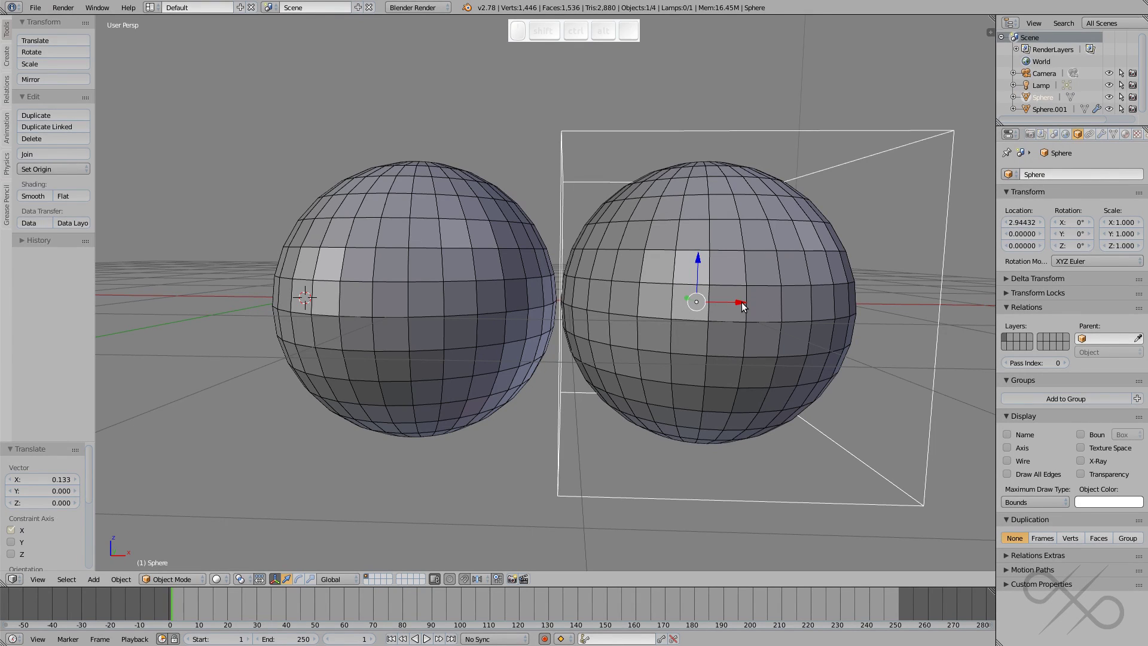
- In the two-sphere scene, move the selected sphere -0.801 along X into its neighbour and inspect the overlap in wireframe
drag(742, 307, 630, 307)
key(z)
shift+middle_drag(618, 326, 709, 328)
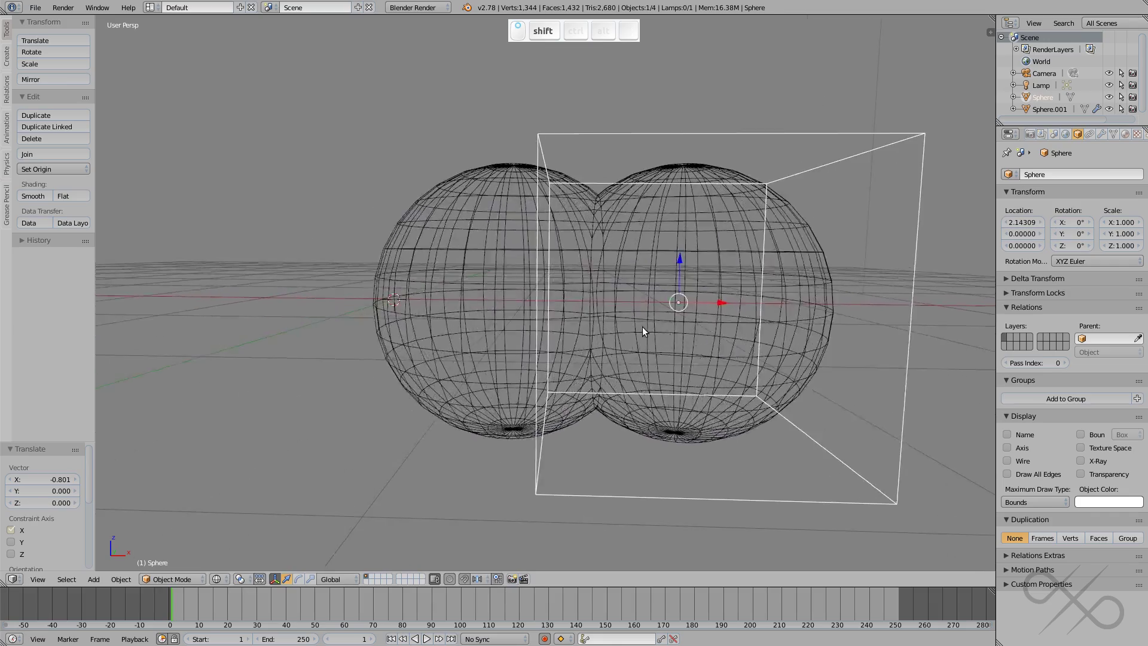
scroll(646, 328, up, 2)
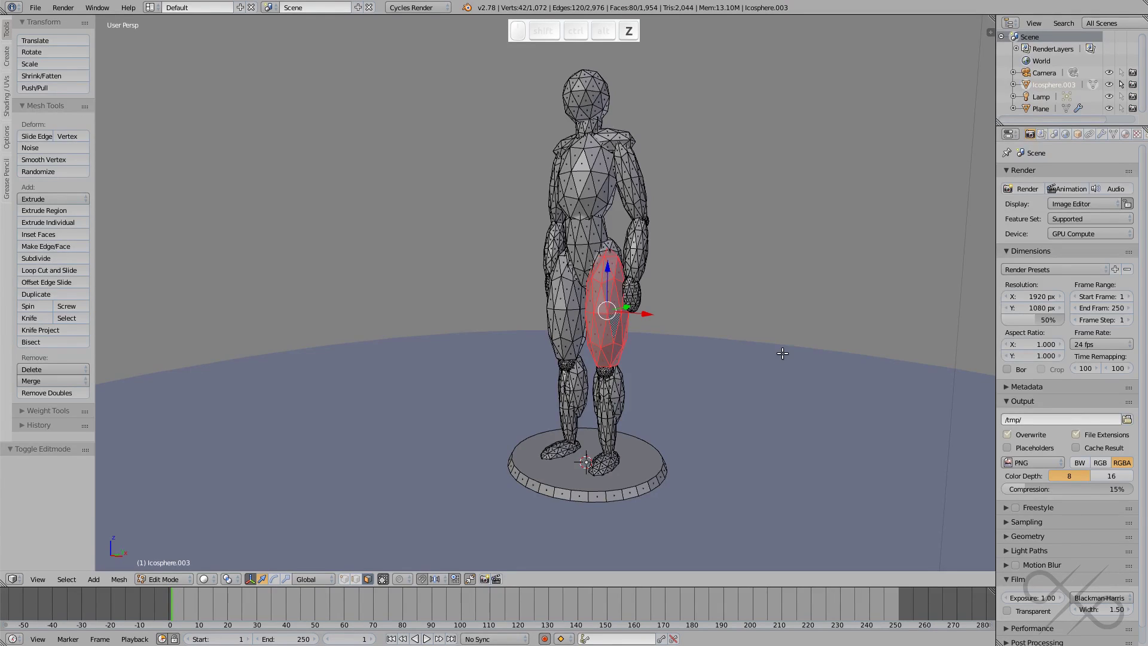
- Separate the figure's mesh by loose parts and return to Object Mode
middle_drag(765, 345, 761, 343)
key(p)
click(752, 346)
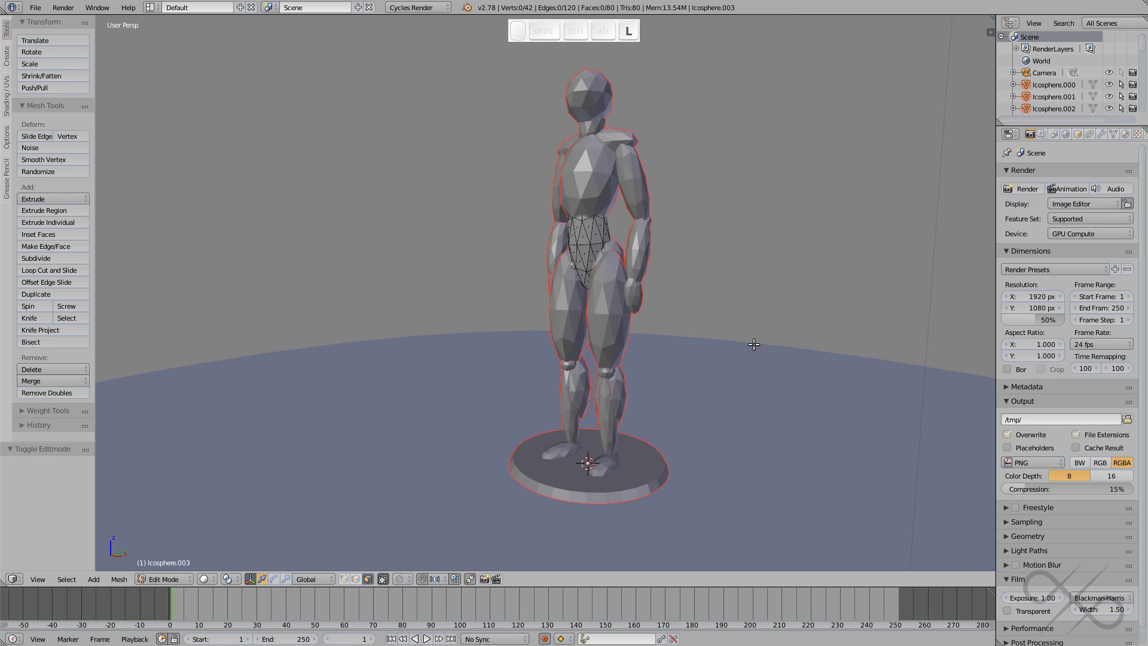
key(Tab)
- Select the separated waist and chest pieces together
right_click(597, 235)
shift+right_click(597, 202)
shift+right_click(594, 188)
shift+right_click(585, 228)
shift+right_click(592, 197)
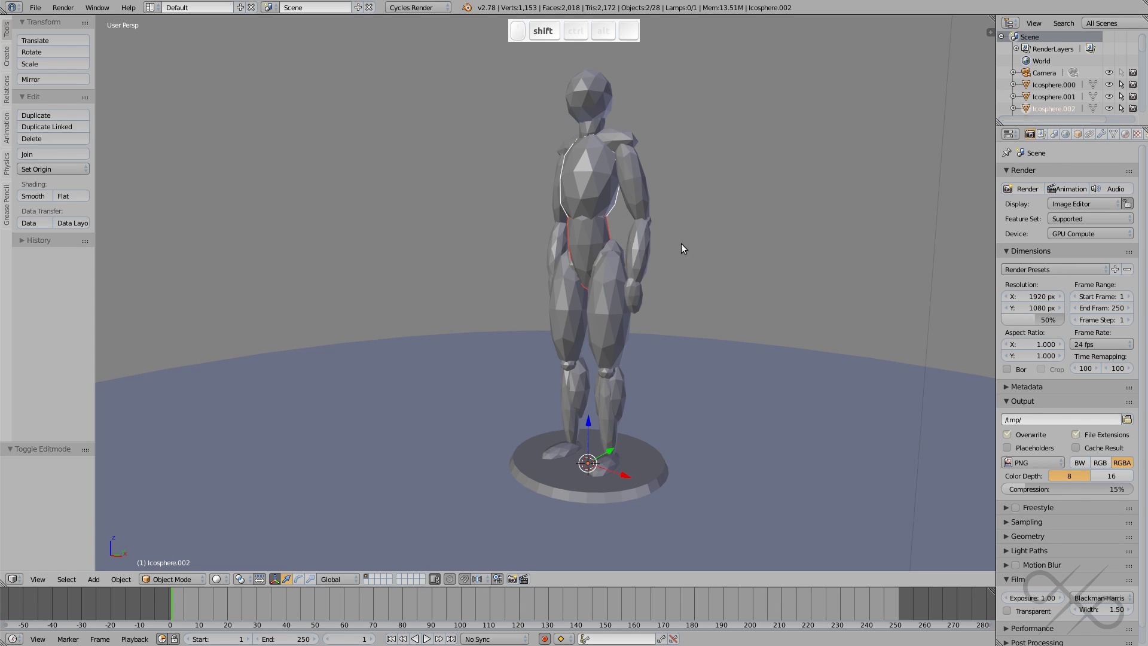
middle_drag(677, 295, 687, 298)
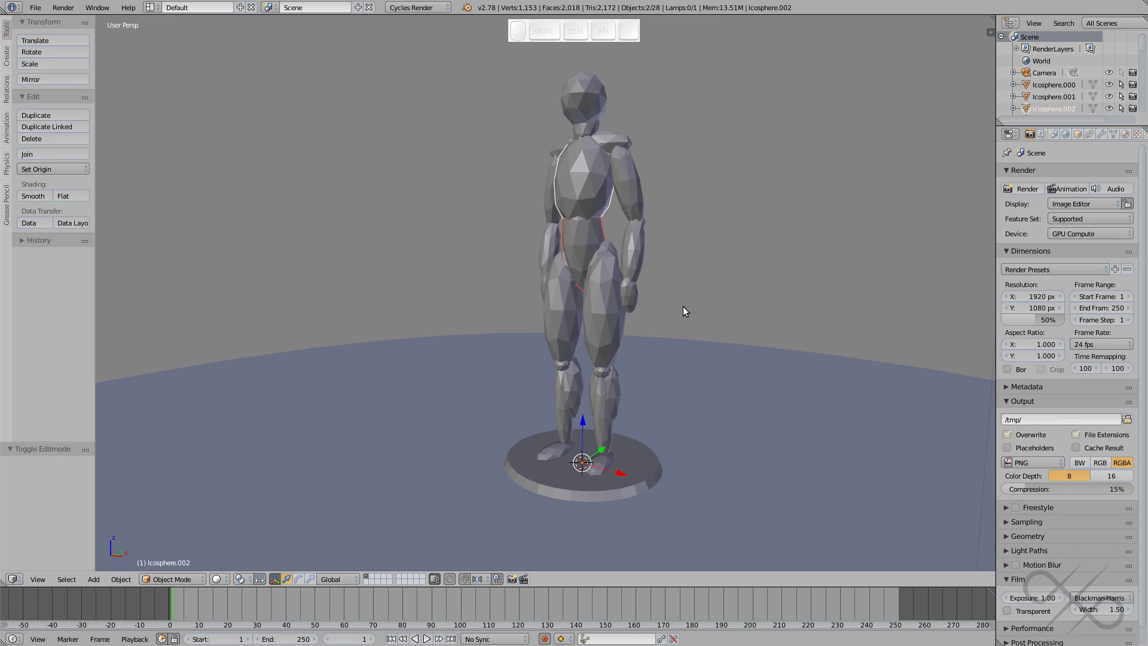
- Select every selectable body part and join them all into a single object
key(a)
key(a)
key(ctrl+j)
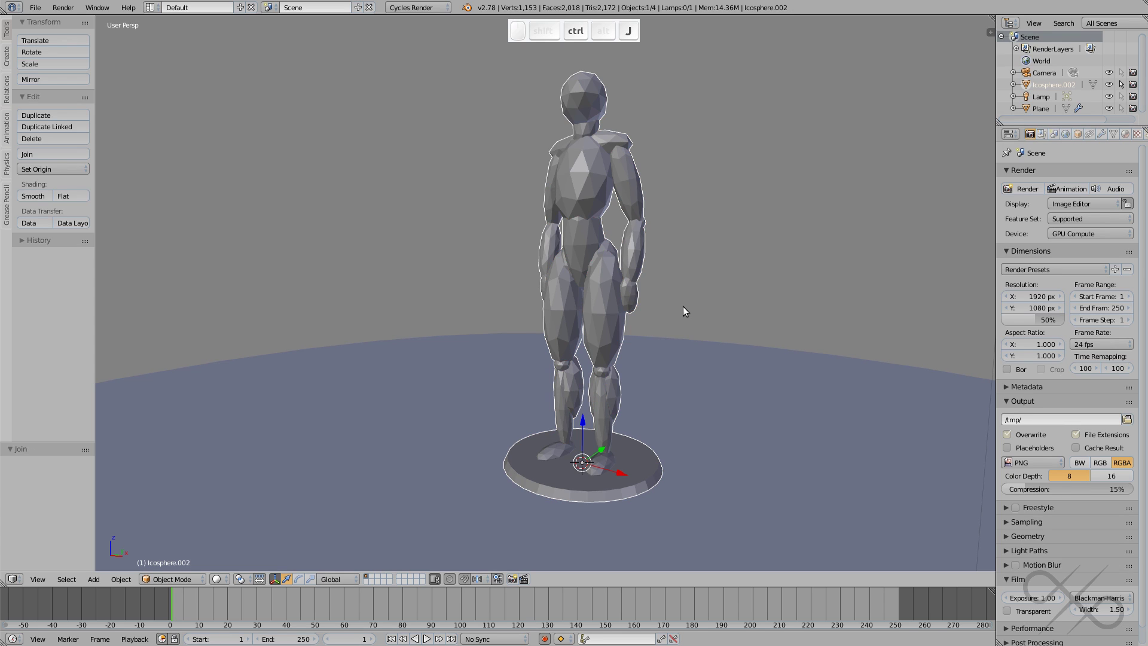
shift+middle_drag(674, 293, 664, 273)
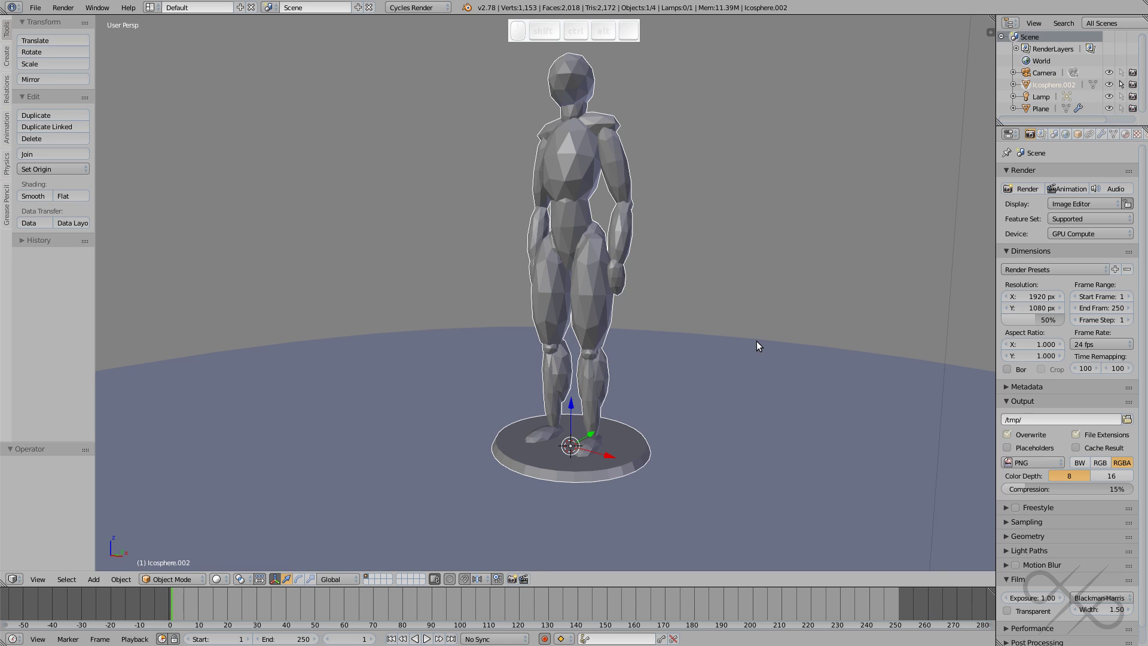
- Split the joined figure into its loose parts again from Edit Mode and go back to Object Mode
mouse_move(756, 342)
middle_down()
mouse_move(728, 331)
mouse_move(746, 335)
middle_up()
key(Tab)
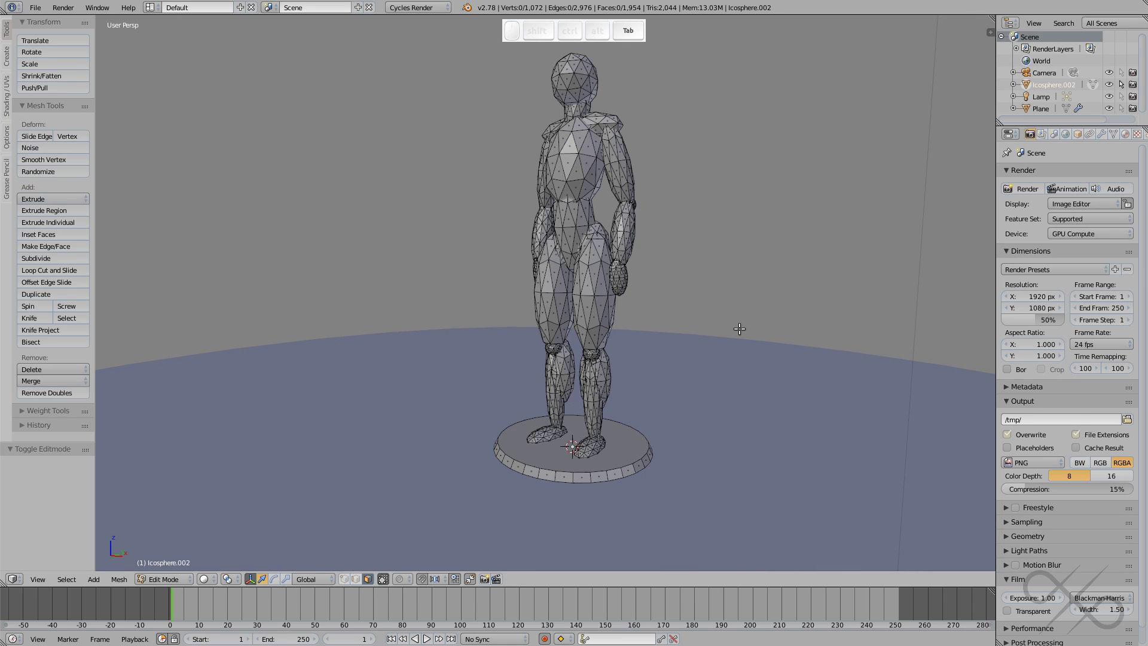
key(p)
click(739, 328)
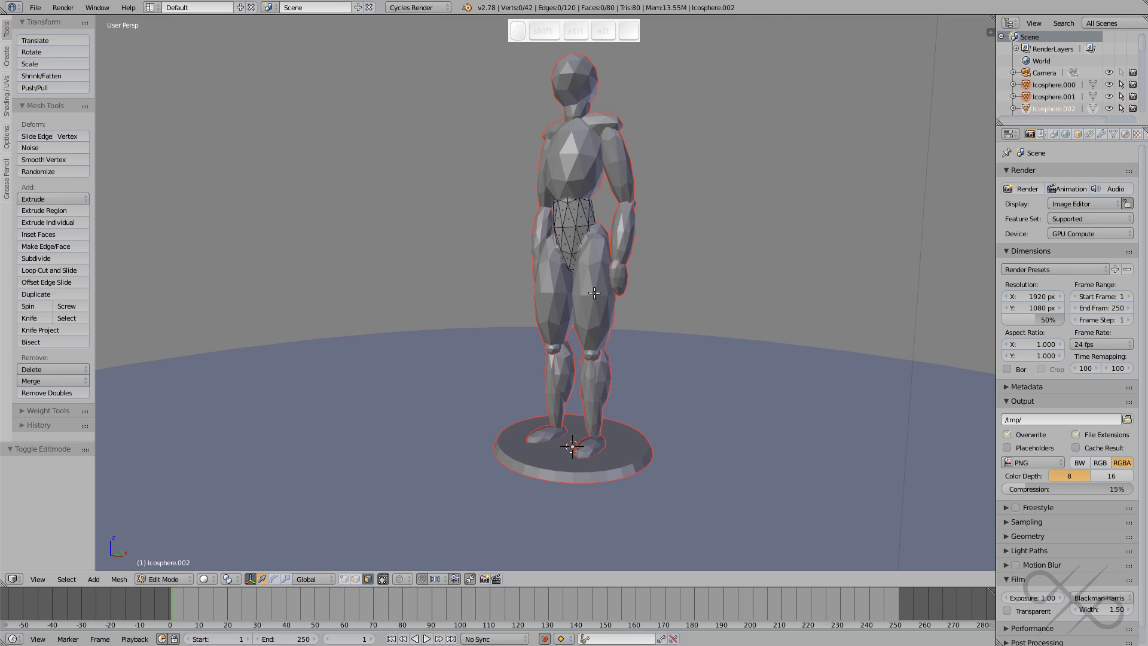
key(Tab)
- Join the waist, chest, shoulder, upper arm and forearm pieces into one object
right_click(579, 246)
right_click(572, 197)
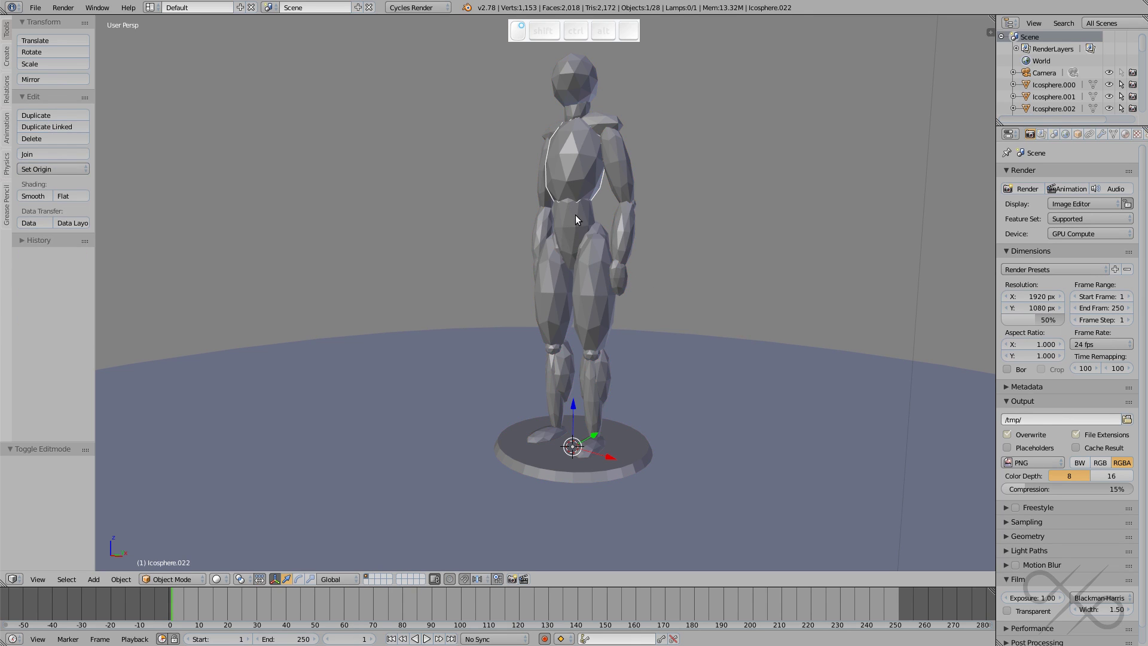
right_click(571, 223)
shift+right_click(629, 220)
shift+right_click(623, 181)
shift+right_click(600, 120)
shift+right_click(581, 149)
shift+right_click(541, 196)
shift+right_click(541, 220)
key(ctrl+j)
- Select all remaining body parts and the base and join them with the torso into one object
middle_drag(704, 197, 615, 329)
key(a)
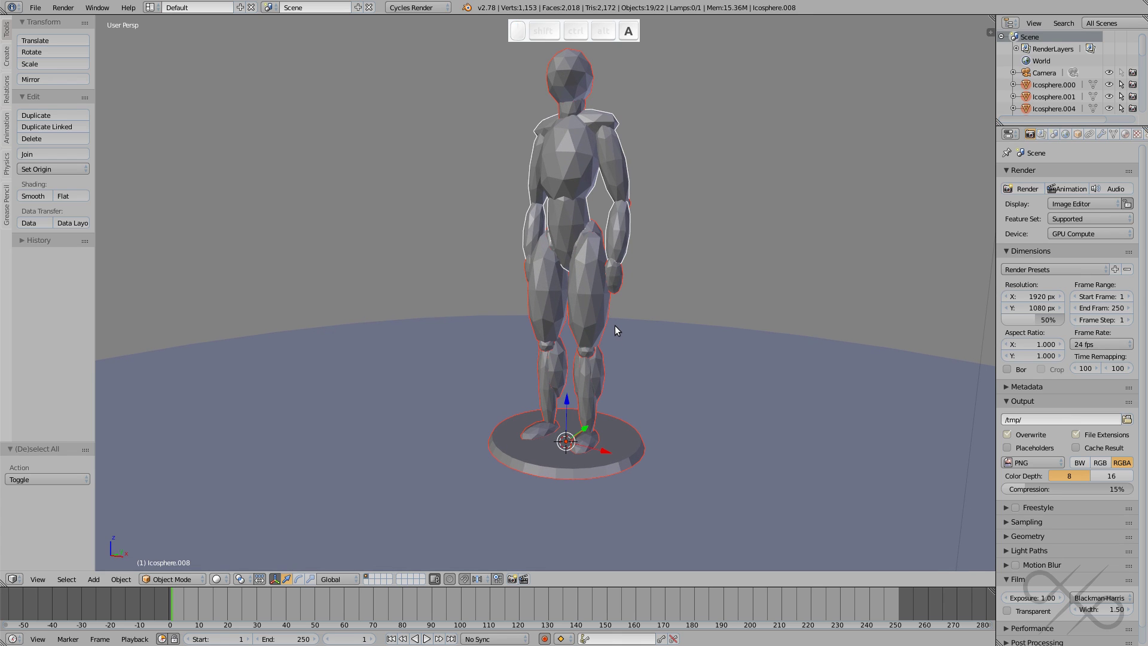
key(ctrl+j)
middle_drag(615, 326, 548, 350)
scroll(598, 356, down, 1)
scroll(562, 355, down, 1)
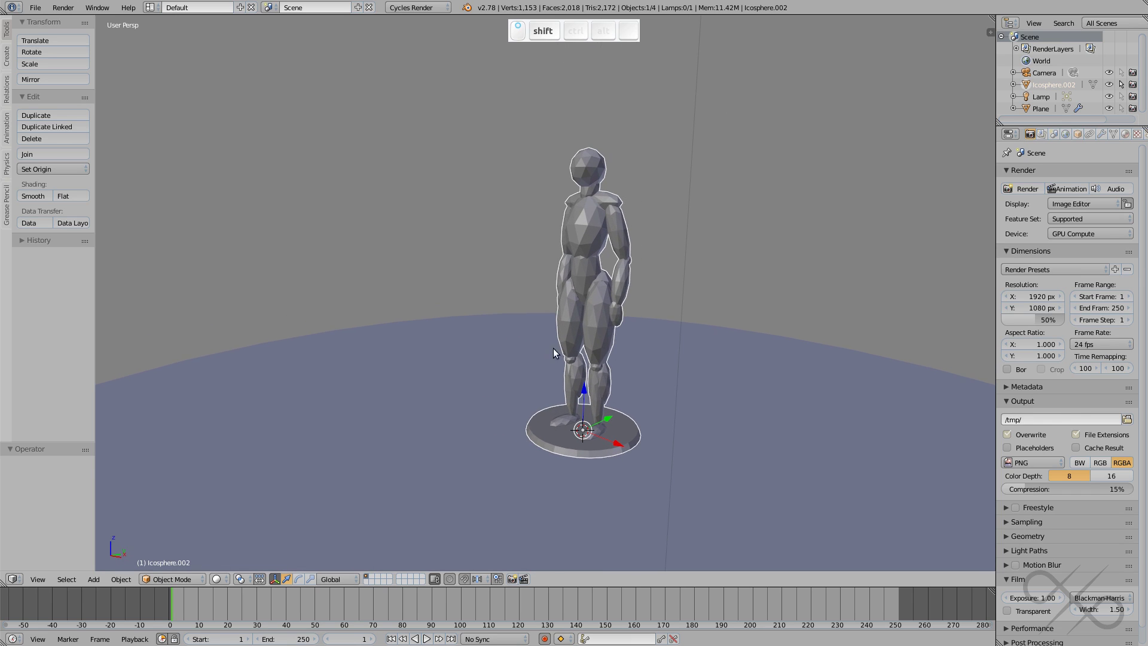
shift+middle_drag(614, 367, 603, 357)
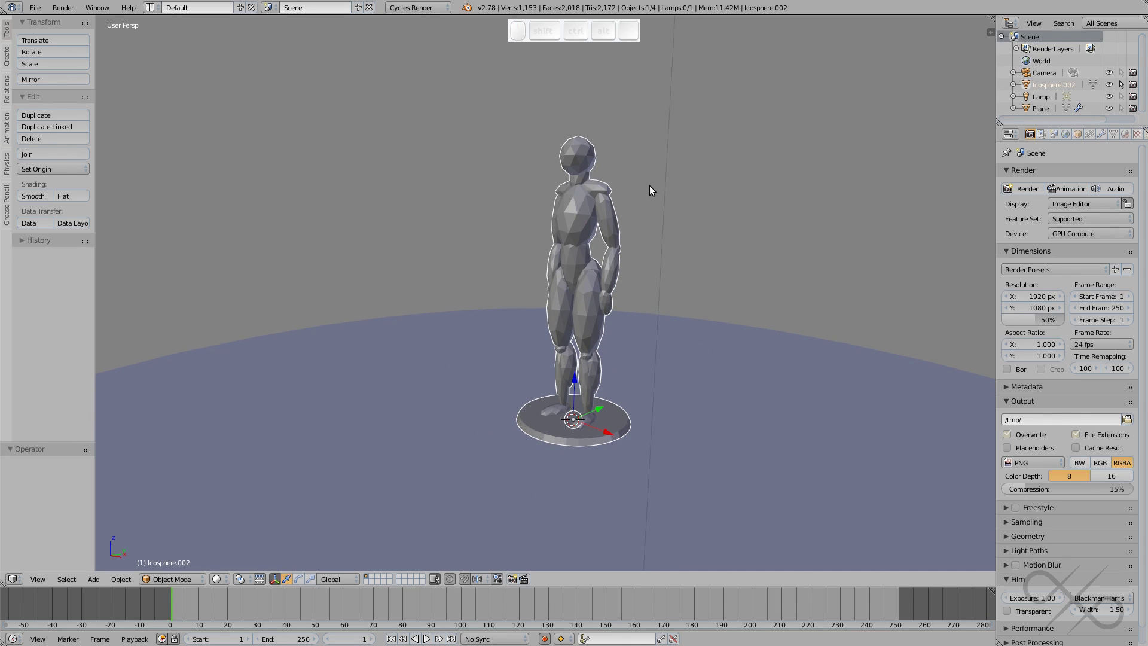
- Add a cube mesh at the 3D cursor
click(7, 58)
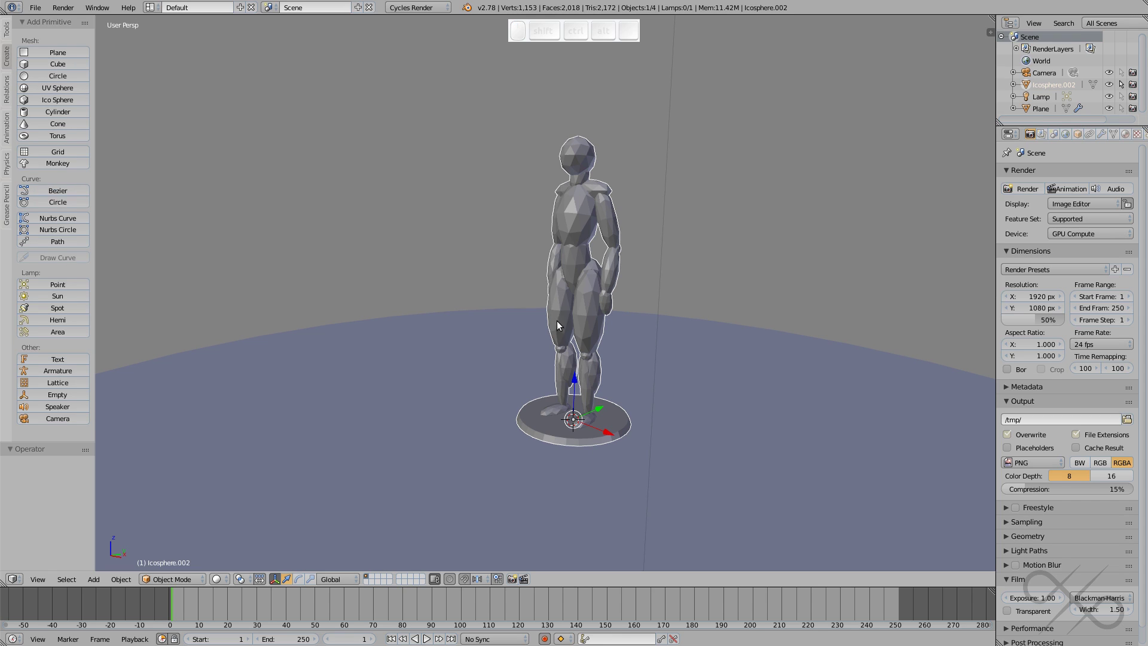
key(shift+a)
mouse_move(577, 332)
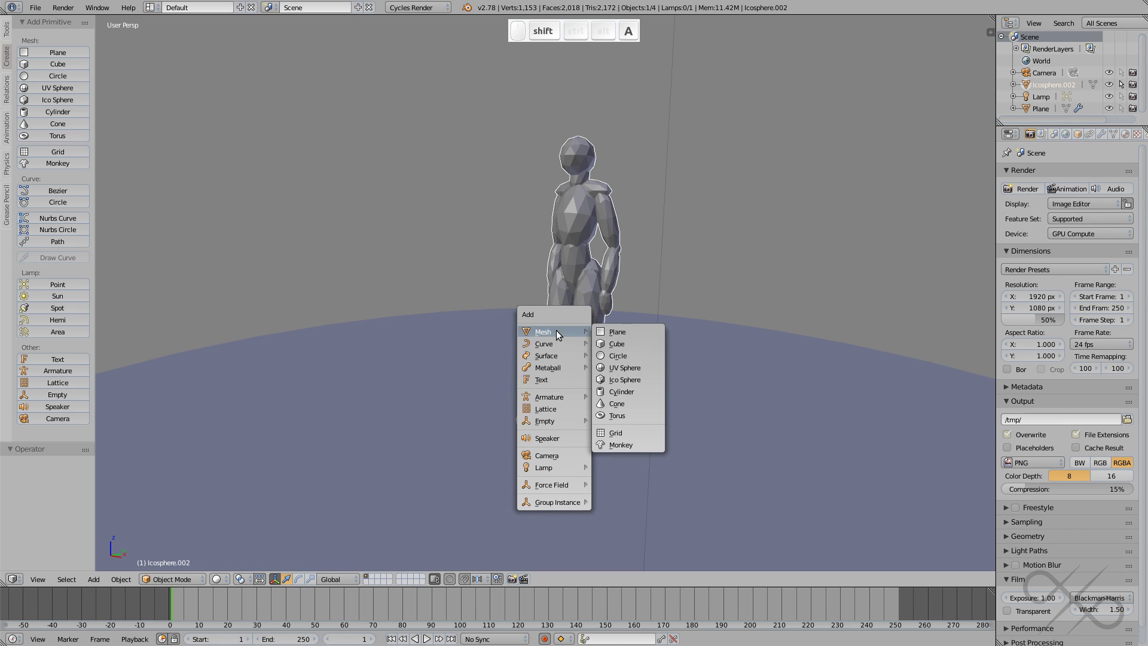
click(618, 344)
- Raise the cube about 2.05 units along Z and scale it by about 2.989 so it encloses the figure
mouse_move(629, 364)
shift+middle_down()
mouse_move(644, 375)
mouse_move(650, 362)
shift+middle_up()
key(g)
key(z)
click(594, 244)
key(s)
click(809, 380)
middle_drag(669, 366, 595, 335)
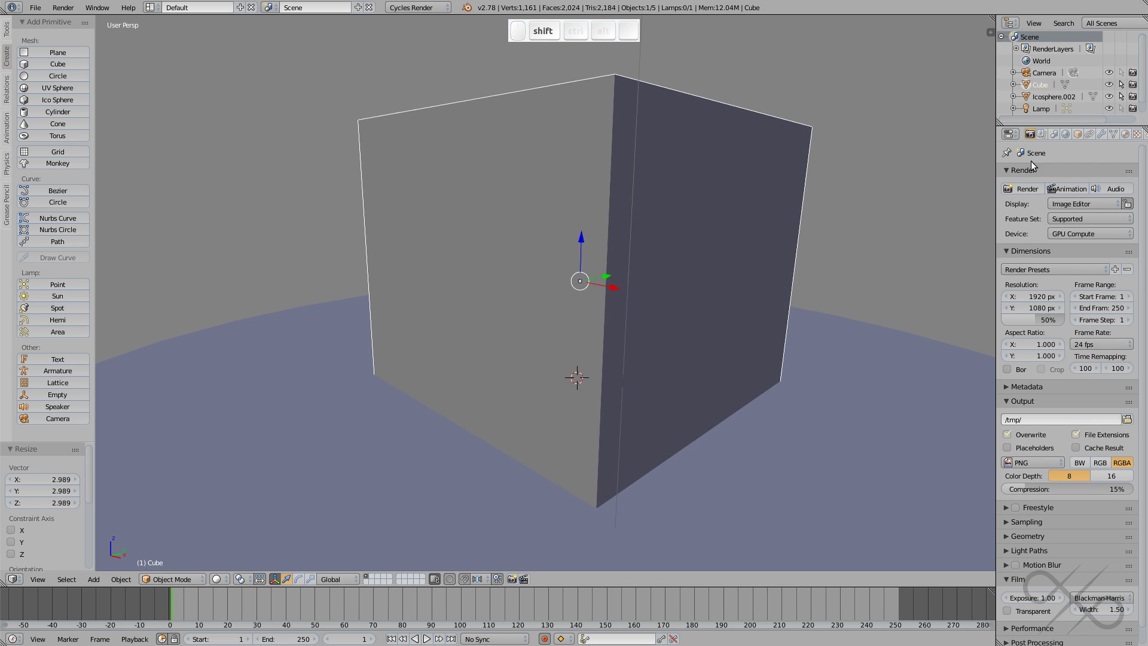
- Set the cube's Maximum Draw Type to Wire
click(1077, 135)
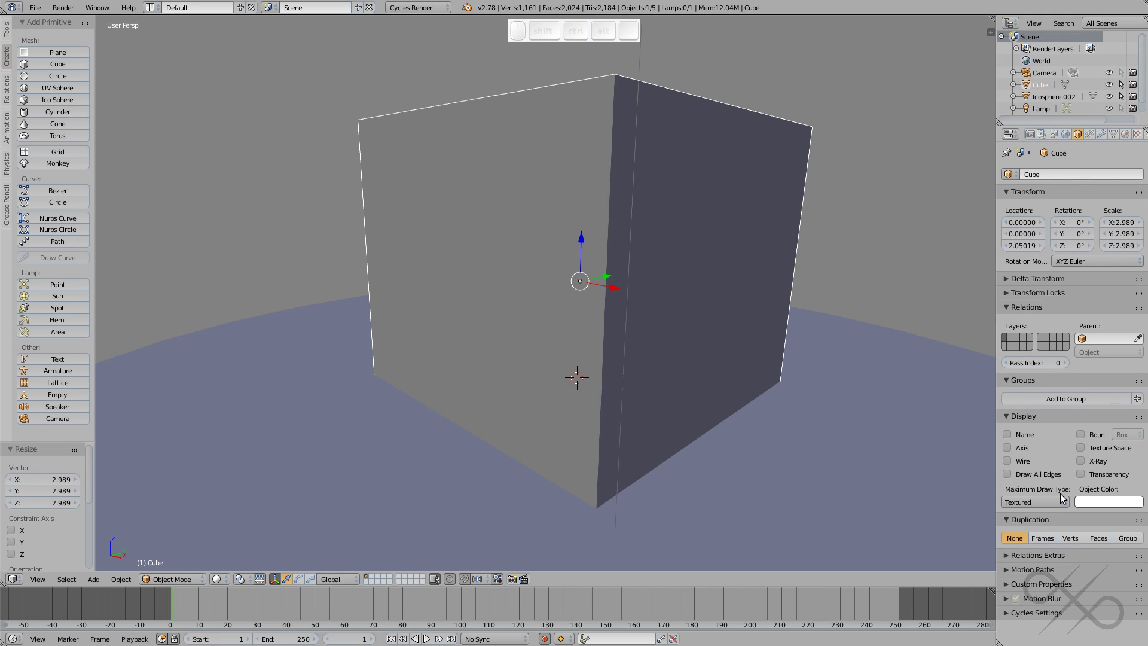
click(1032, 504)
click(996, 473)
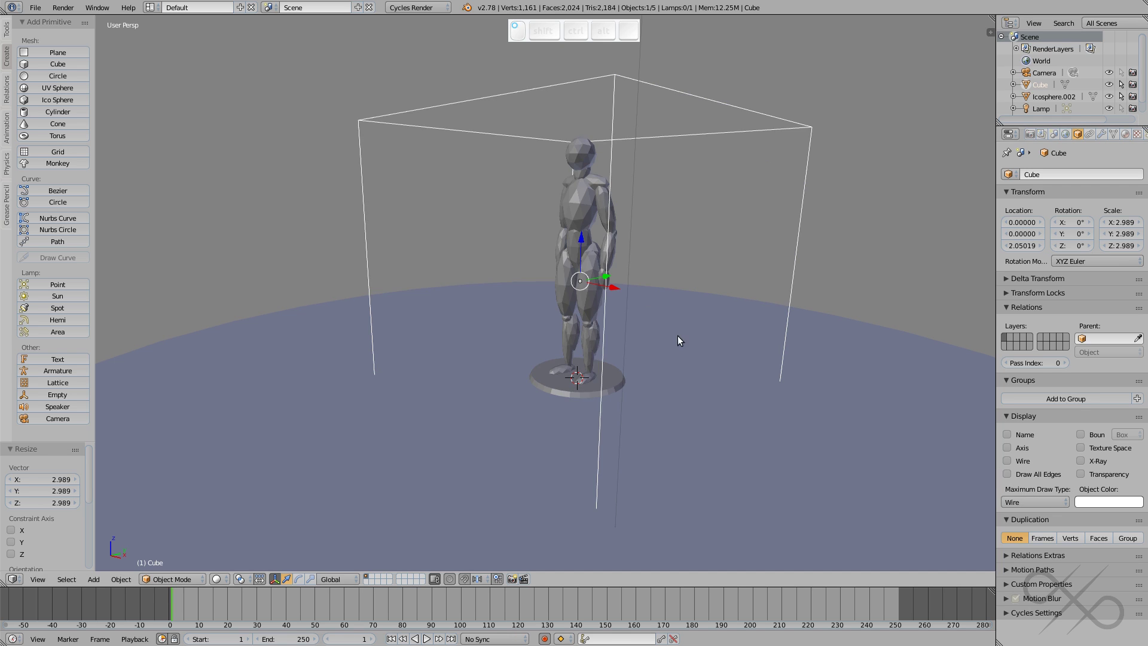
middle_drag(484, 277, 492, 293)
scroll(565, 292, up, 3)
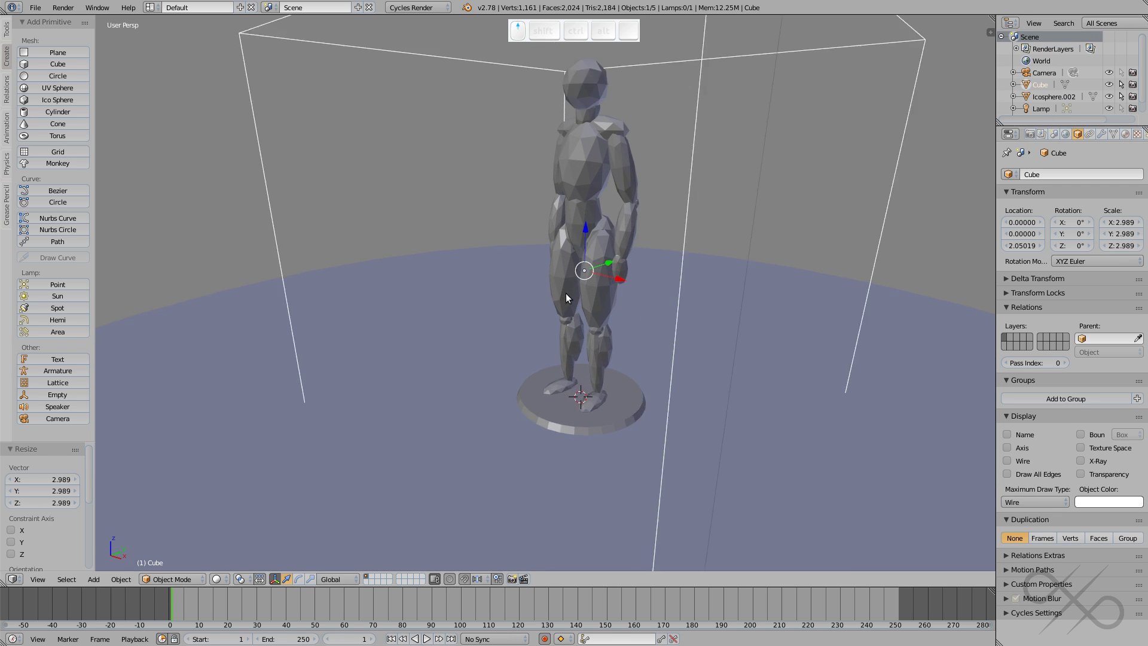
middle_drag(620, 325, 600, 287)
scroll(622, 312, down, 1)
- Add a Boolean modifier to the figure with the Intersect operation and pick the cube as its object
right_click(572, 211)
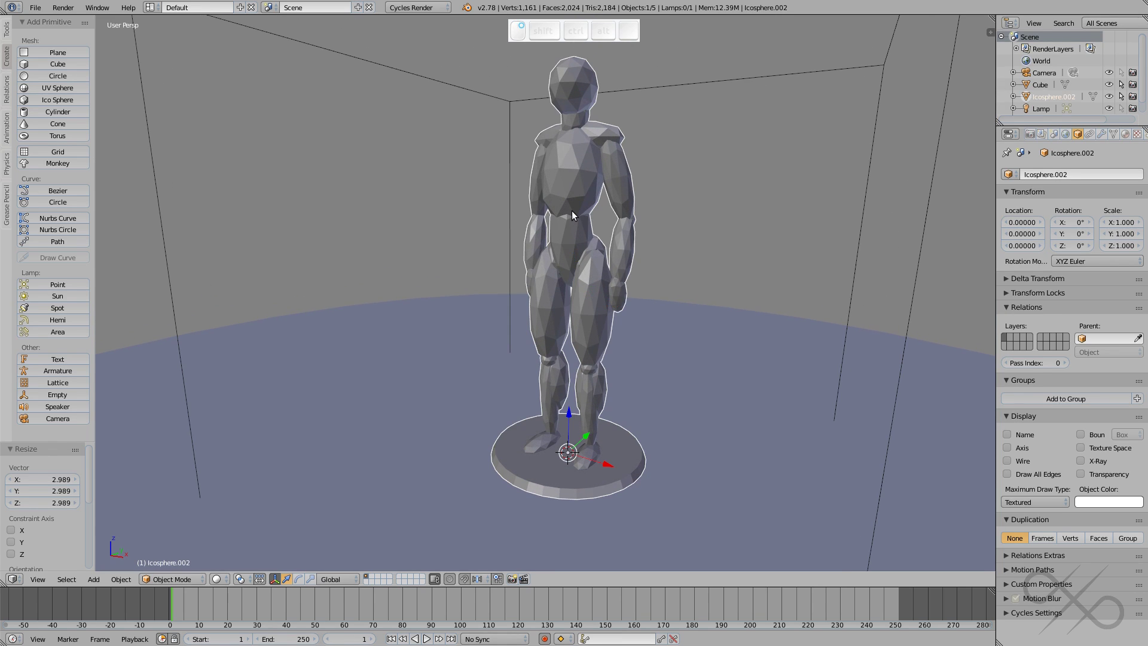
click(1100, 135)
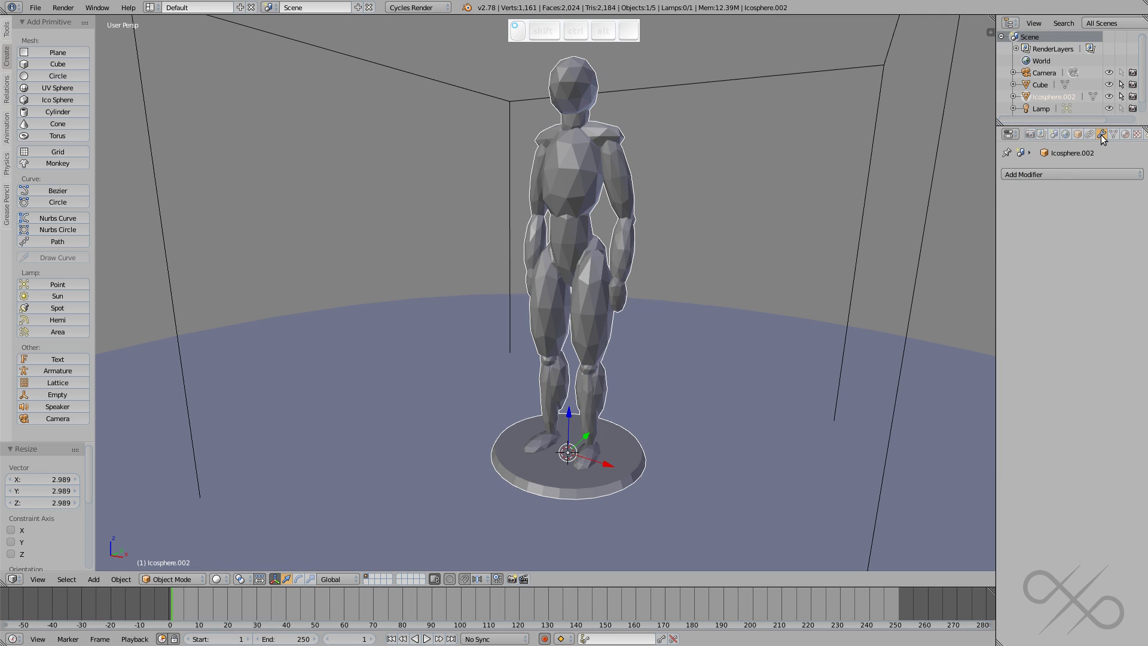
click(1039, 174)
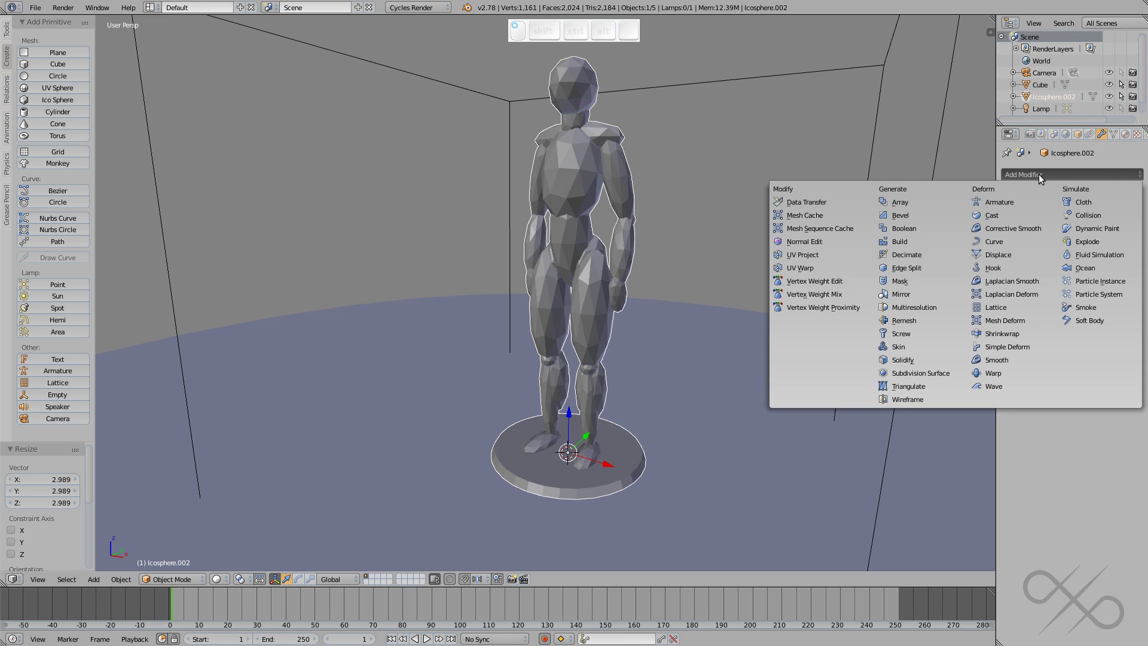
click(912, 227)
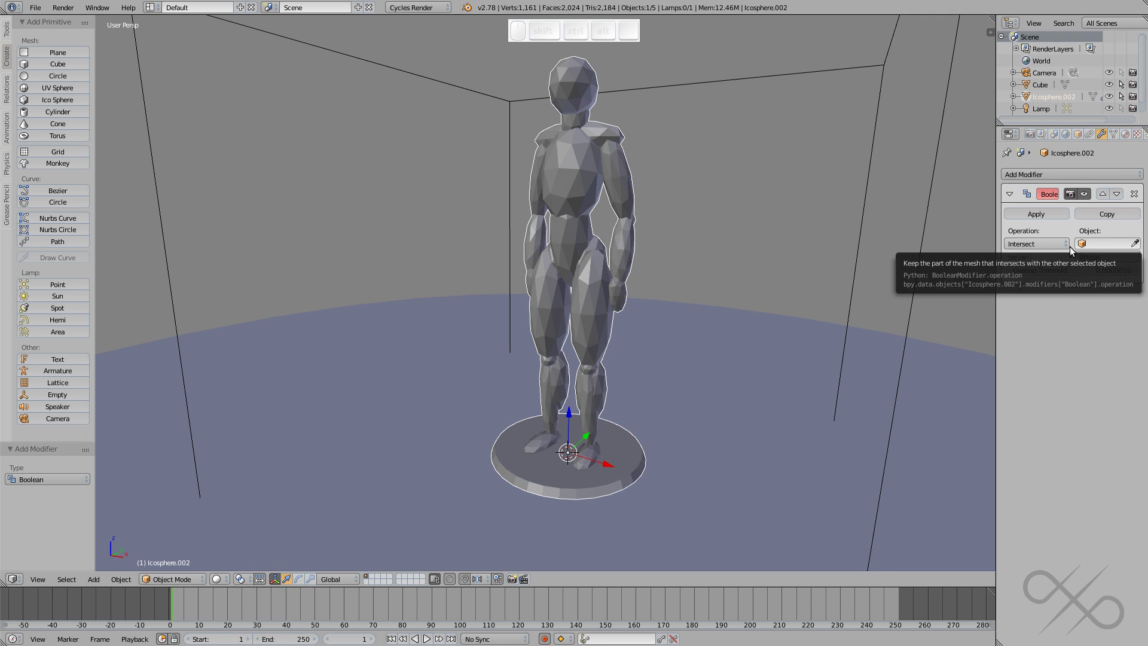
click(1136, 245)
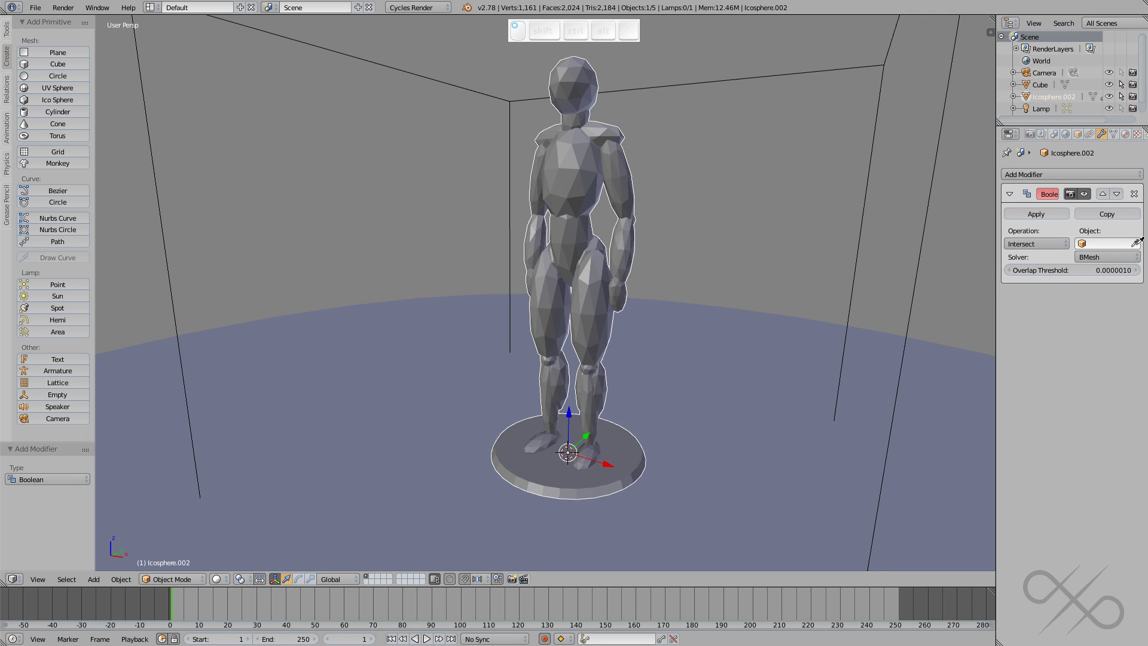
click(508, 215)
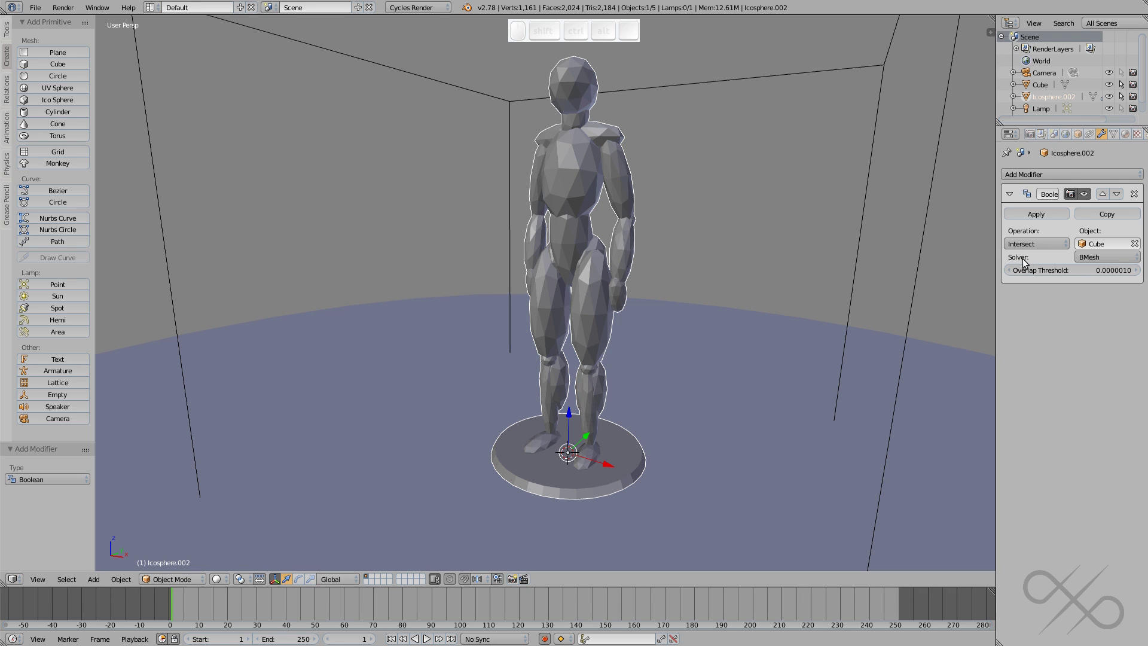
- Set the Boolean modifier's solver to Carve
click(1092, 263)
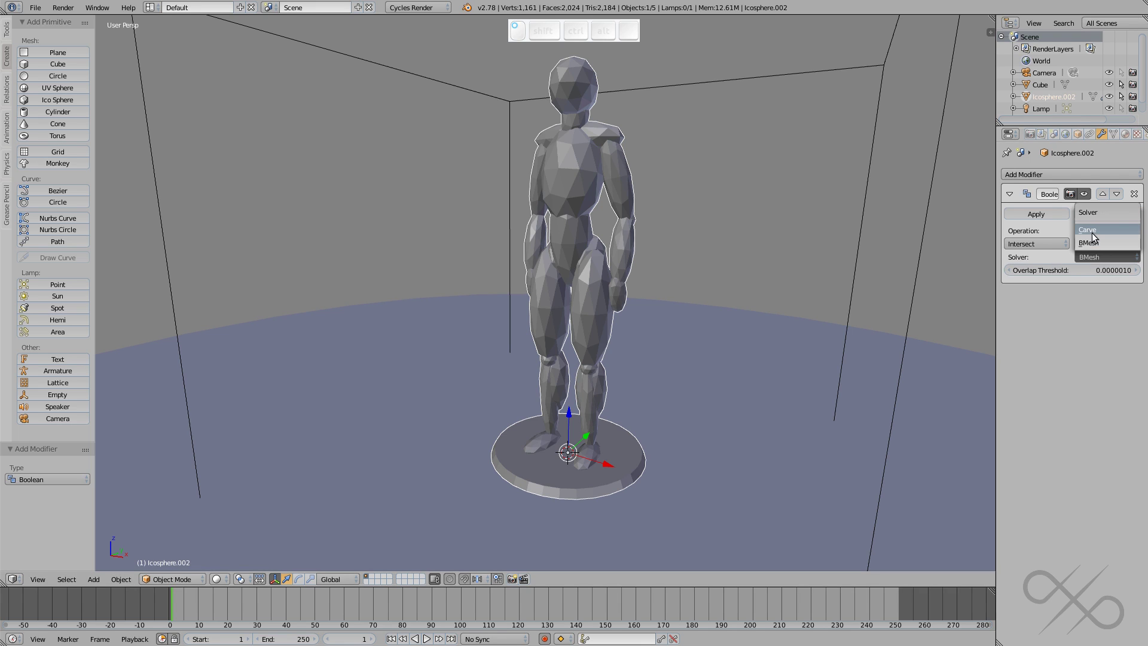
click(1095, 238)
middle_drag(674, 230, 637, 242)
middle_drag(574, 217, 559, 220)
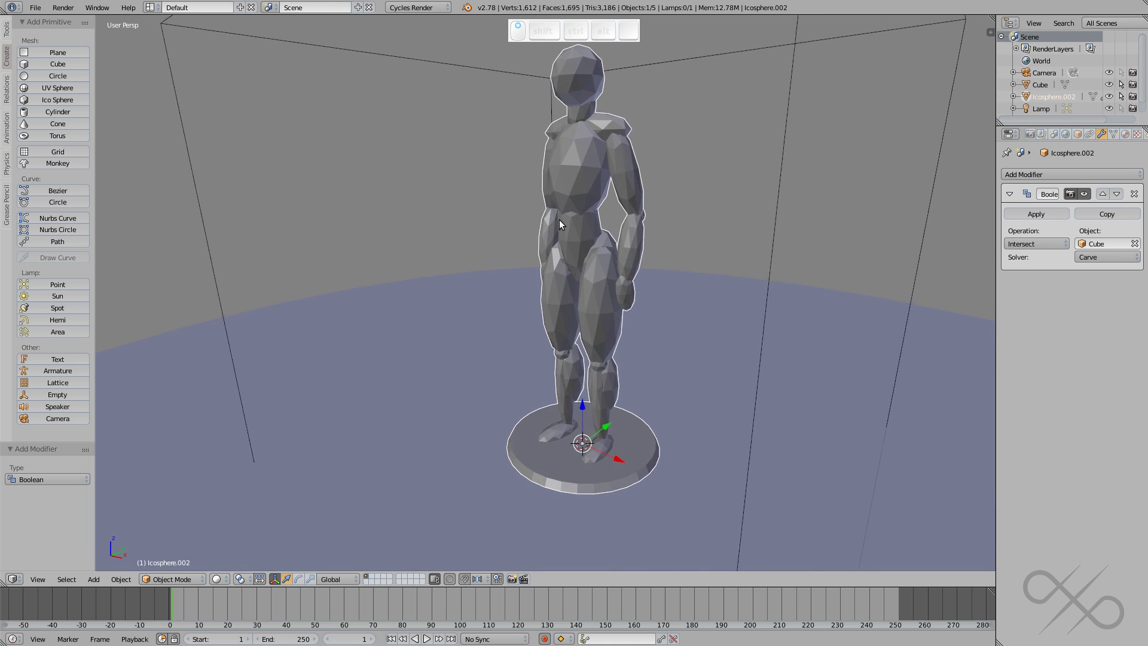
- Examine the figure's internal geometry in wireframe while toggling the Boolean modifier's viewport visibility for comparison
scroll(568, 222, up, 3)
shift+middle_drag(642, 258, 504, 243)
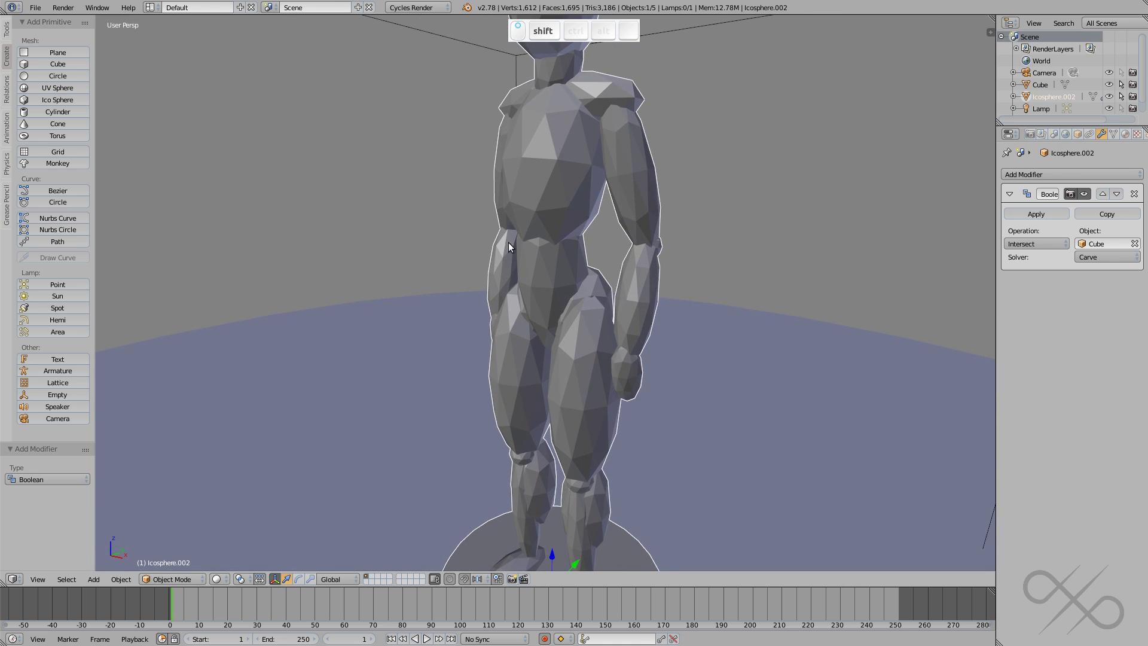
key(z)
scroll(584, 233, up, 5)
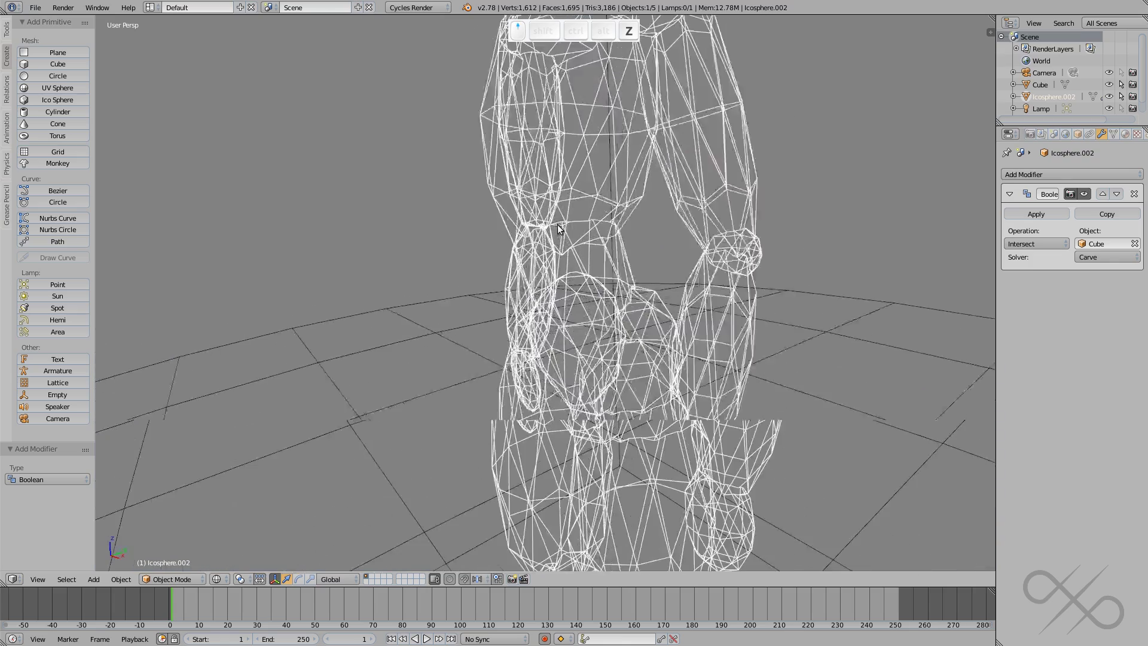
middle_drag(583, 233, 604, 263)
shift+middle_drag(603, 263, 598, 336)
click(1084, 194)
click(1083, 195)
click(1084, 194)
click(1083, 195)
click(1085, 195)
click(1085, 195)
scroll(658, 263, down, 2)
mouse_move(634, 268)
shift+middle_down()
mouse_move(589, 260)
mouse_move(619, 282)
mouse_move(608, 309)
mouse_move(616, 302)
shift+middle_up()
scroll(591, 263, down, 1)
key(z)
middle_drag(496, 245, 537, 243)
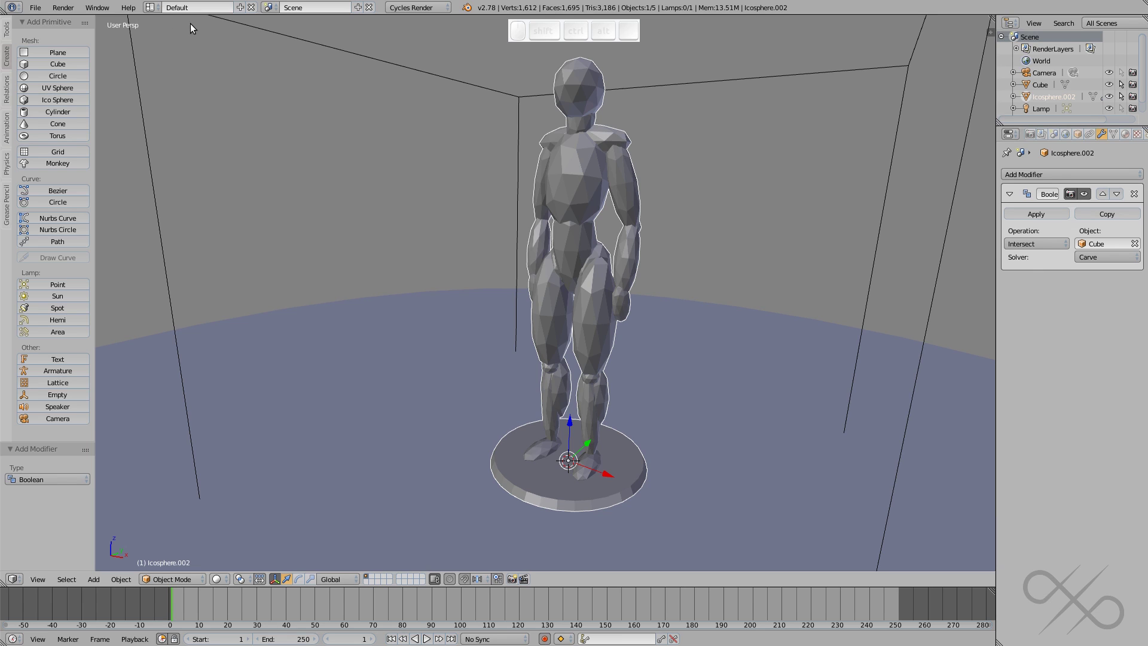
- Open the list of available export formats
click(37, 11)
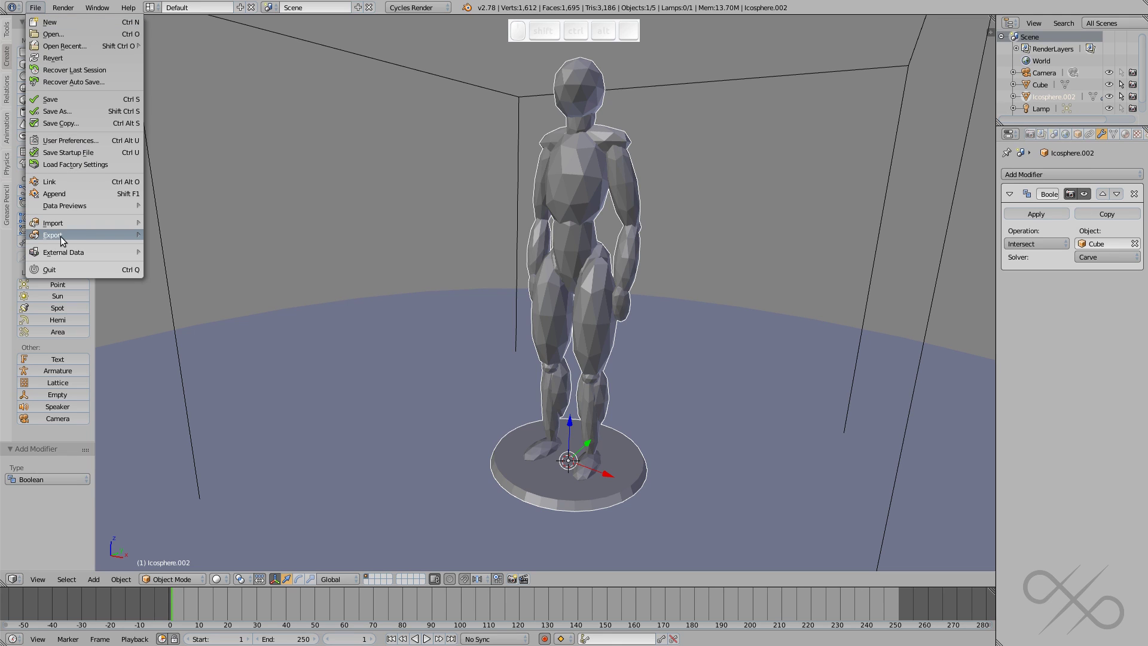
mouse_move(59, 235)
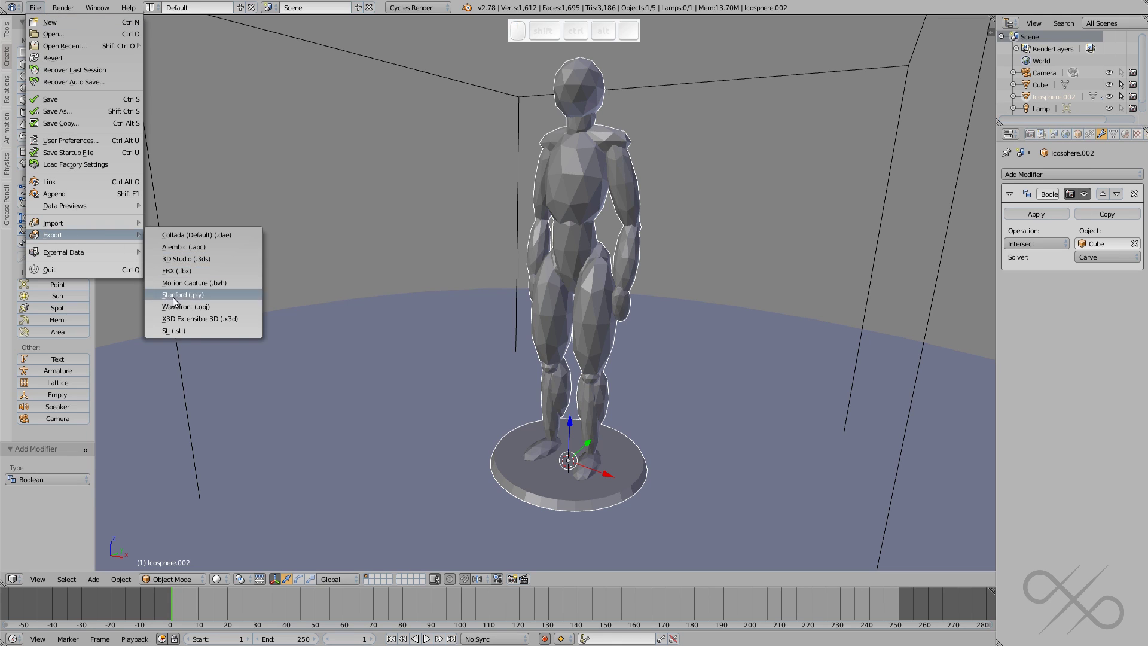